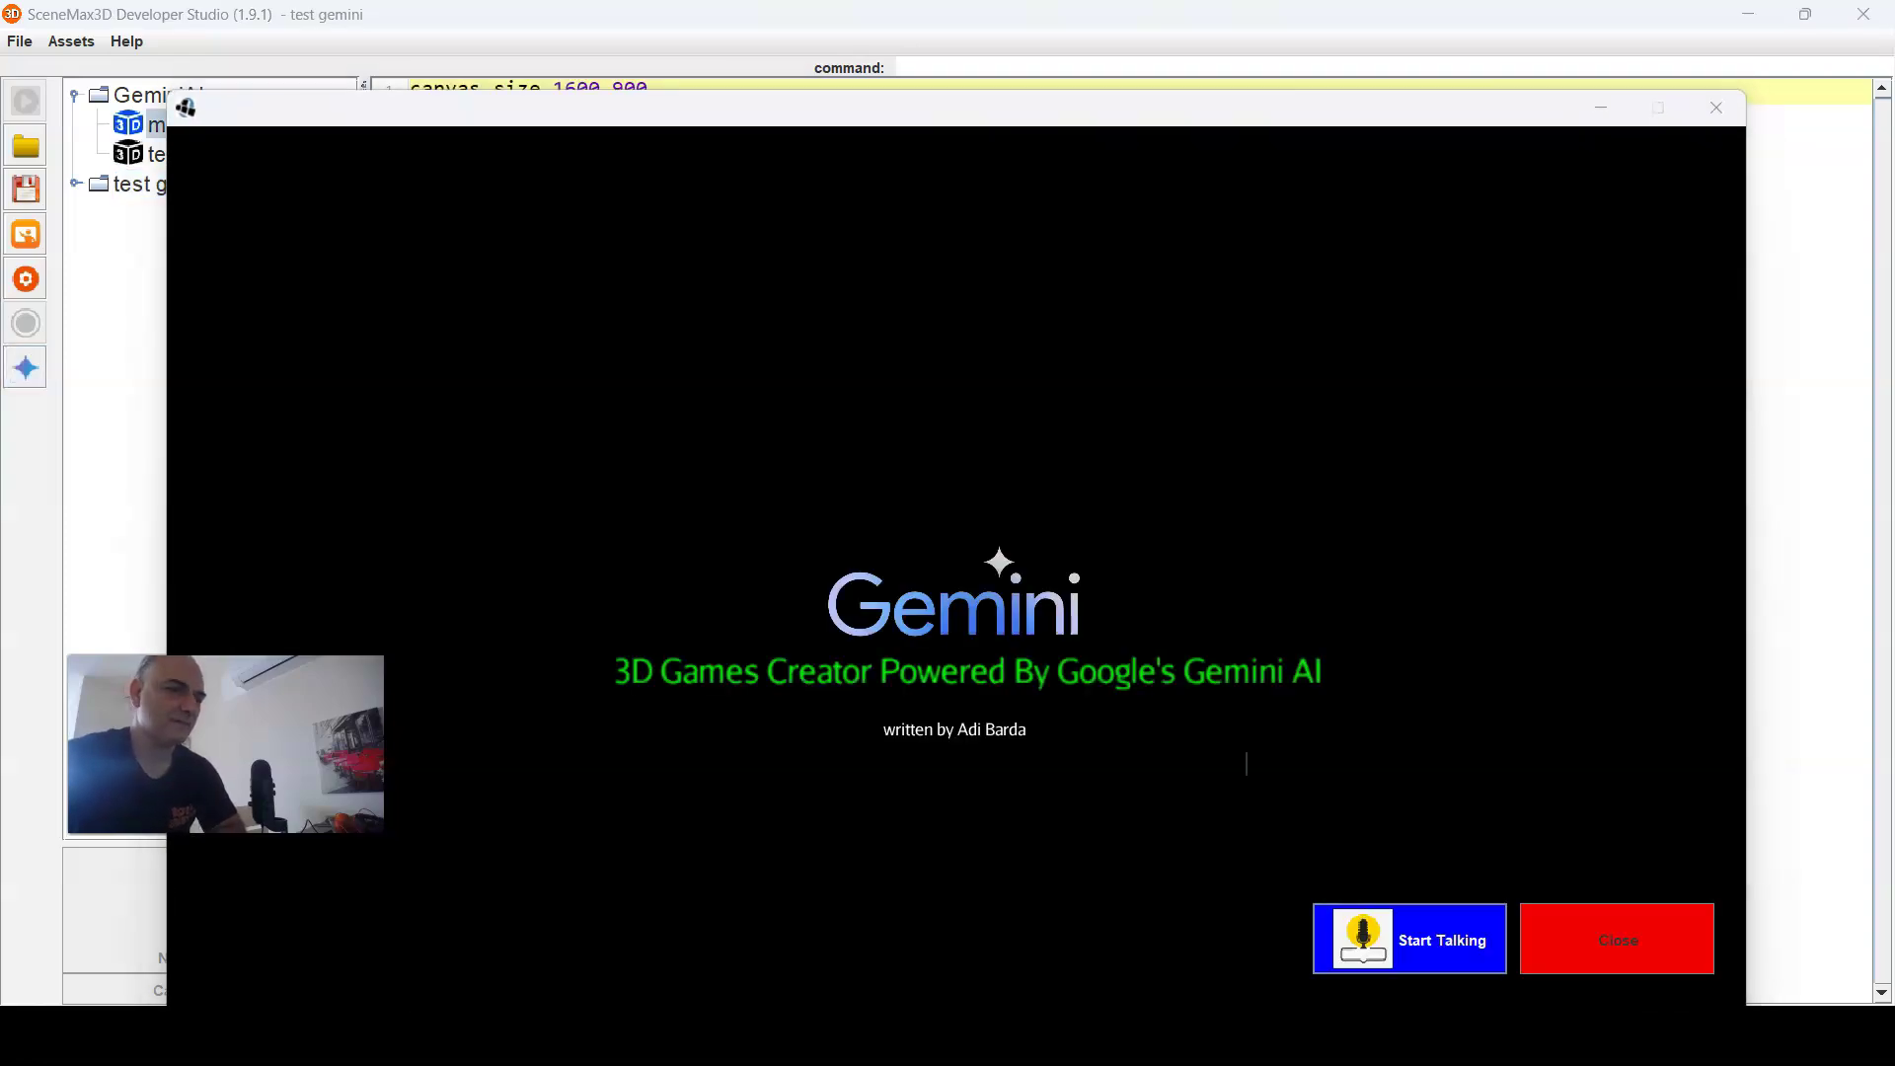
- Start a voice conversation with Gemini to request the two-fighter ring game
{"action": "left_click", "coordinate": [1410, 939]}
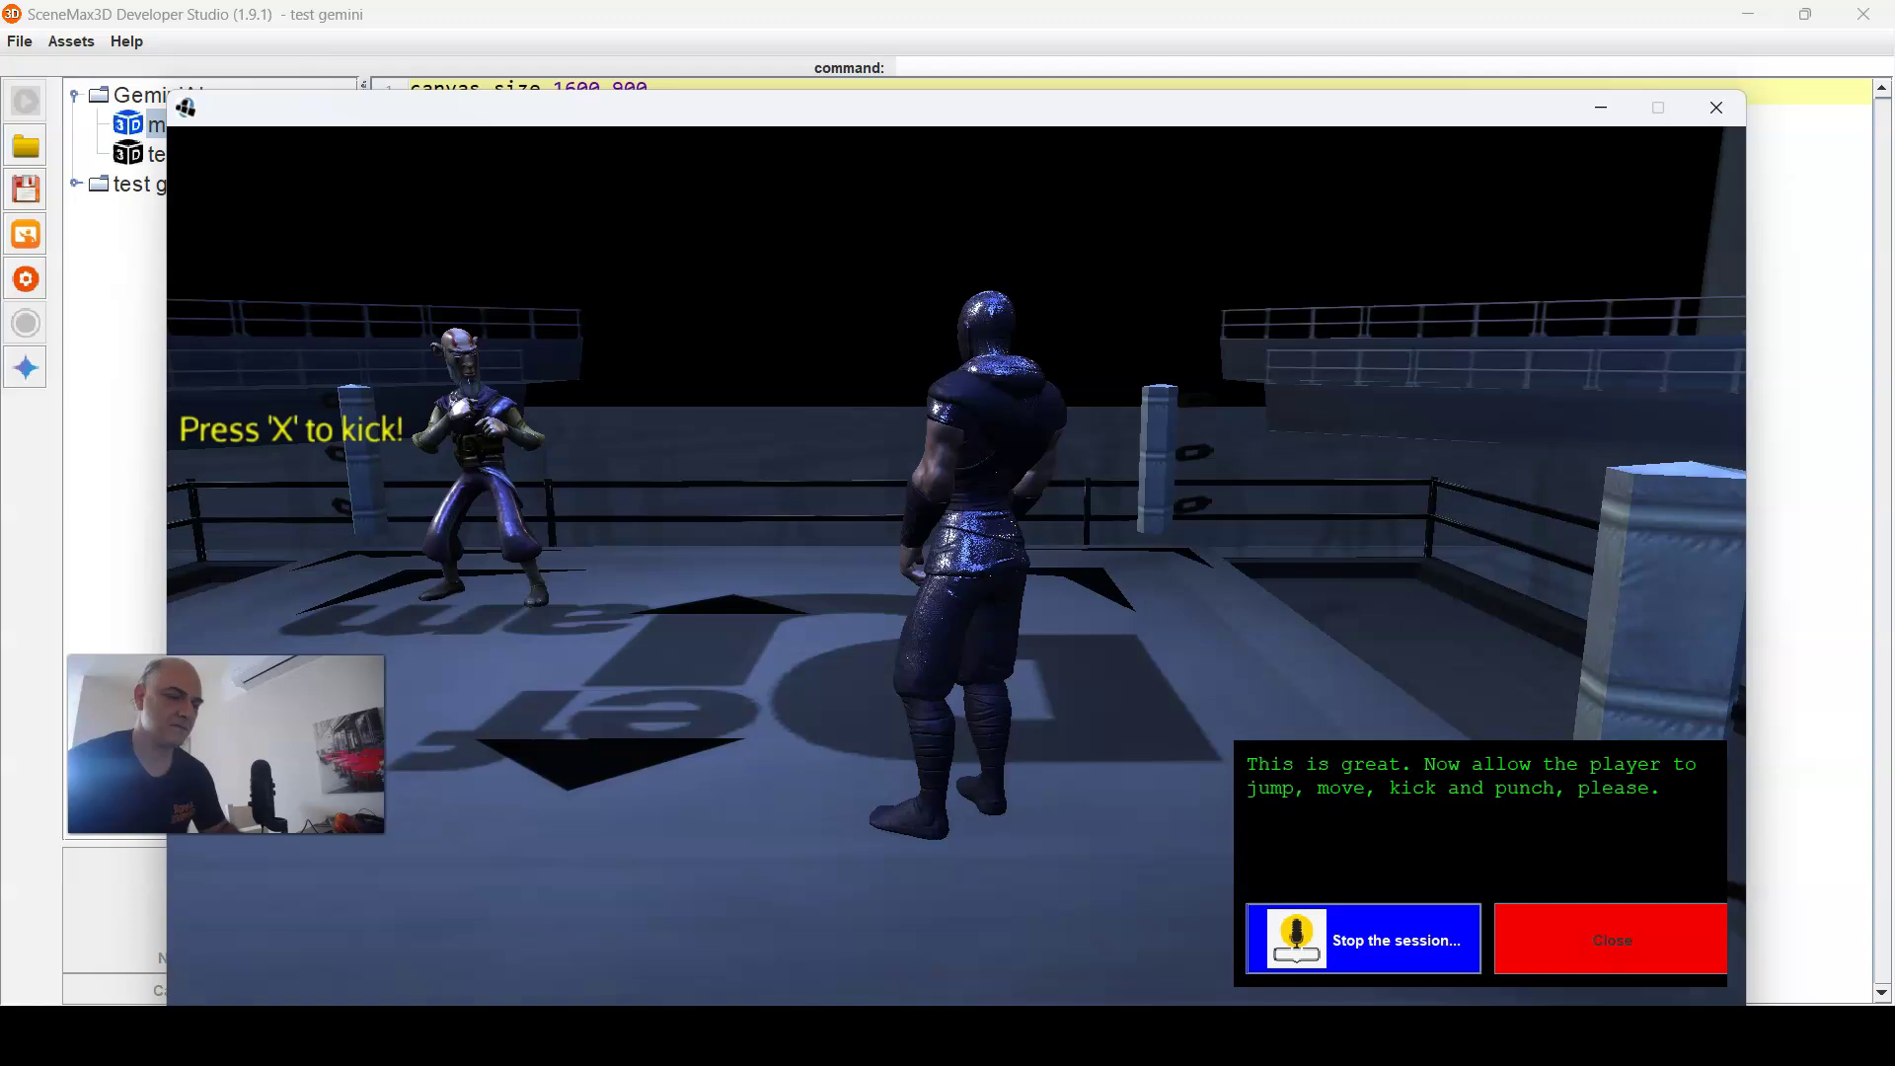
- Step the player forward, then kick with X, punch with Z and flying-kick
{"action": "key", "text": "Up"}
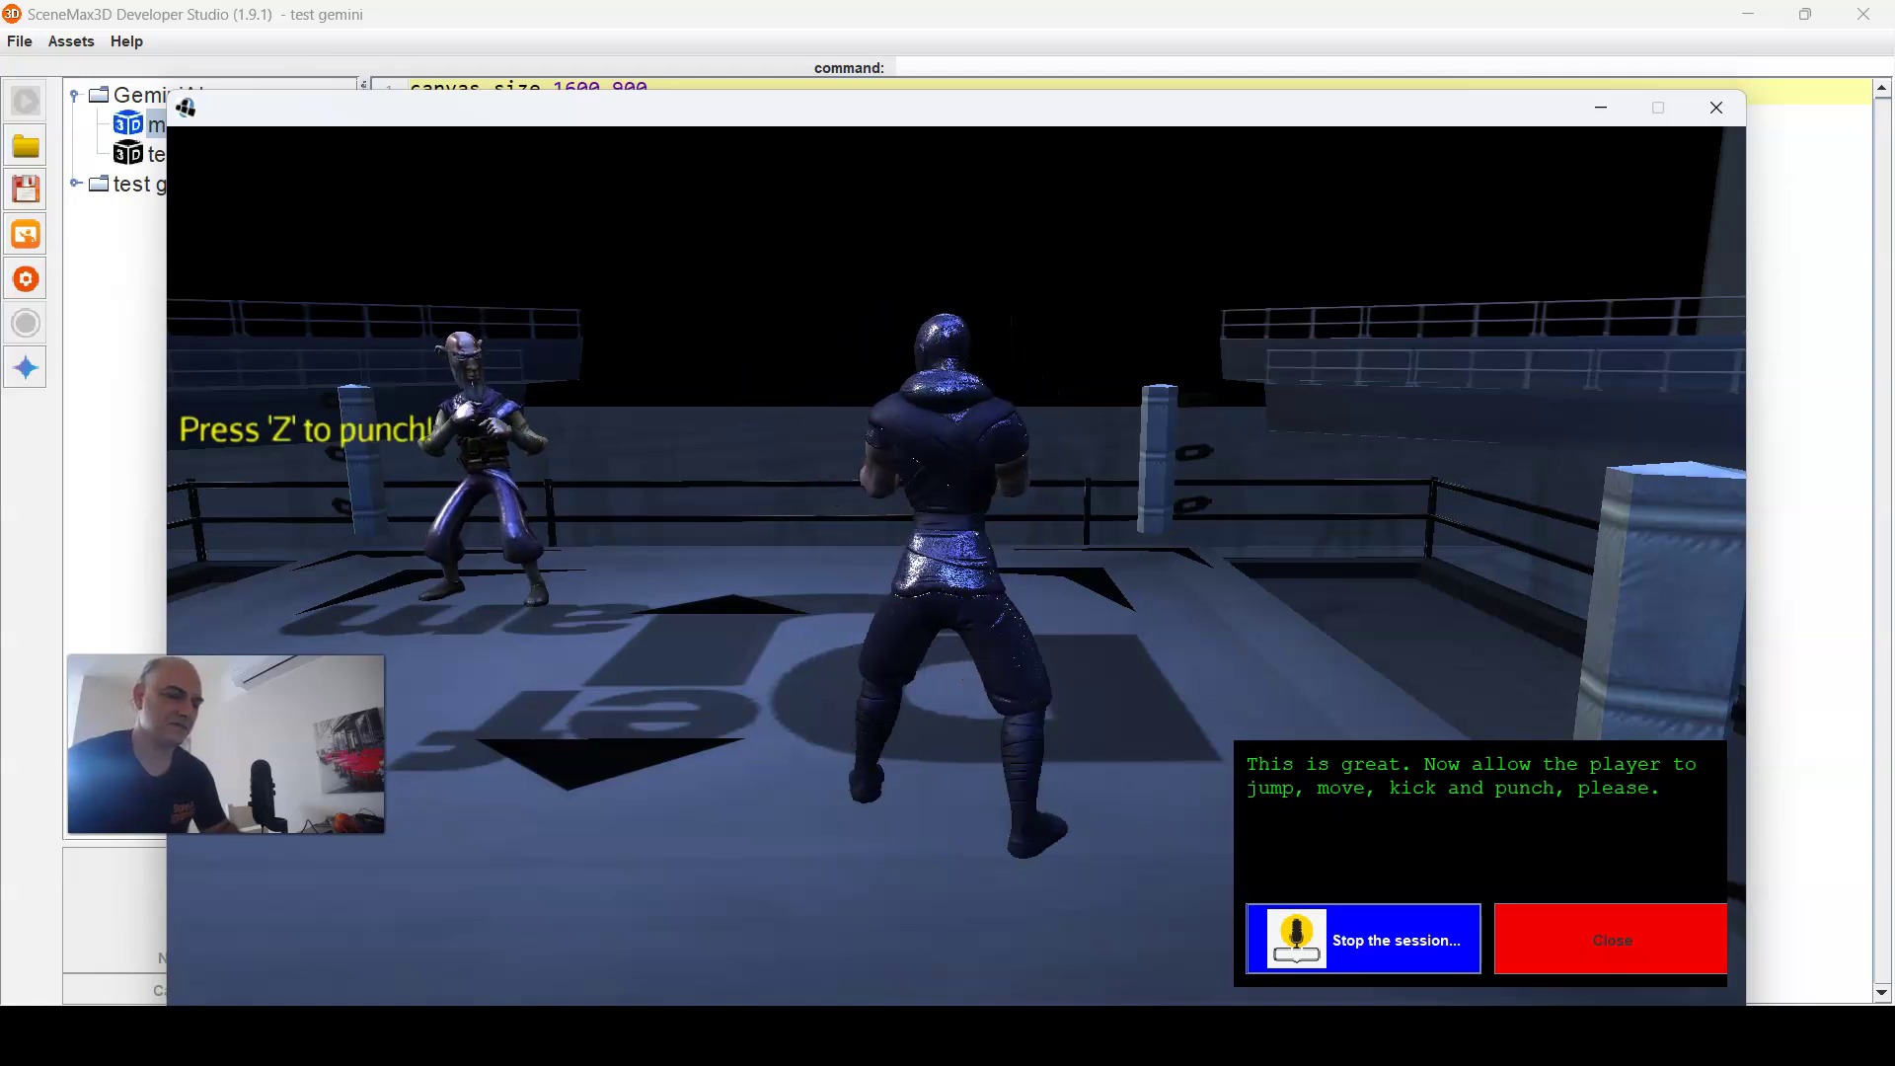
{"action": "key", "text": "x"}
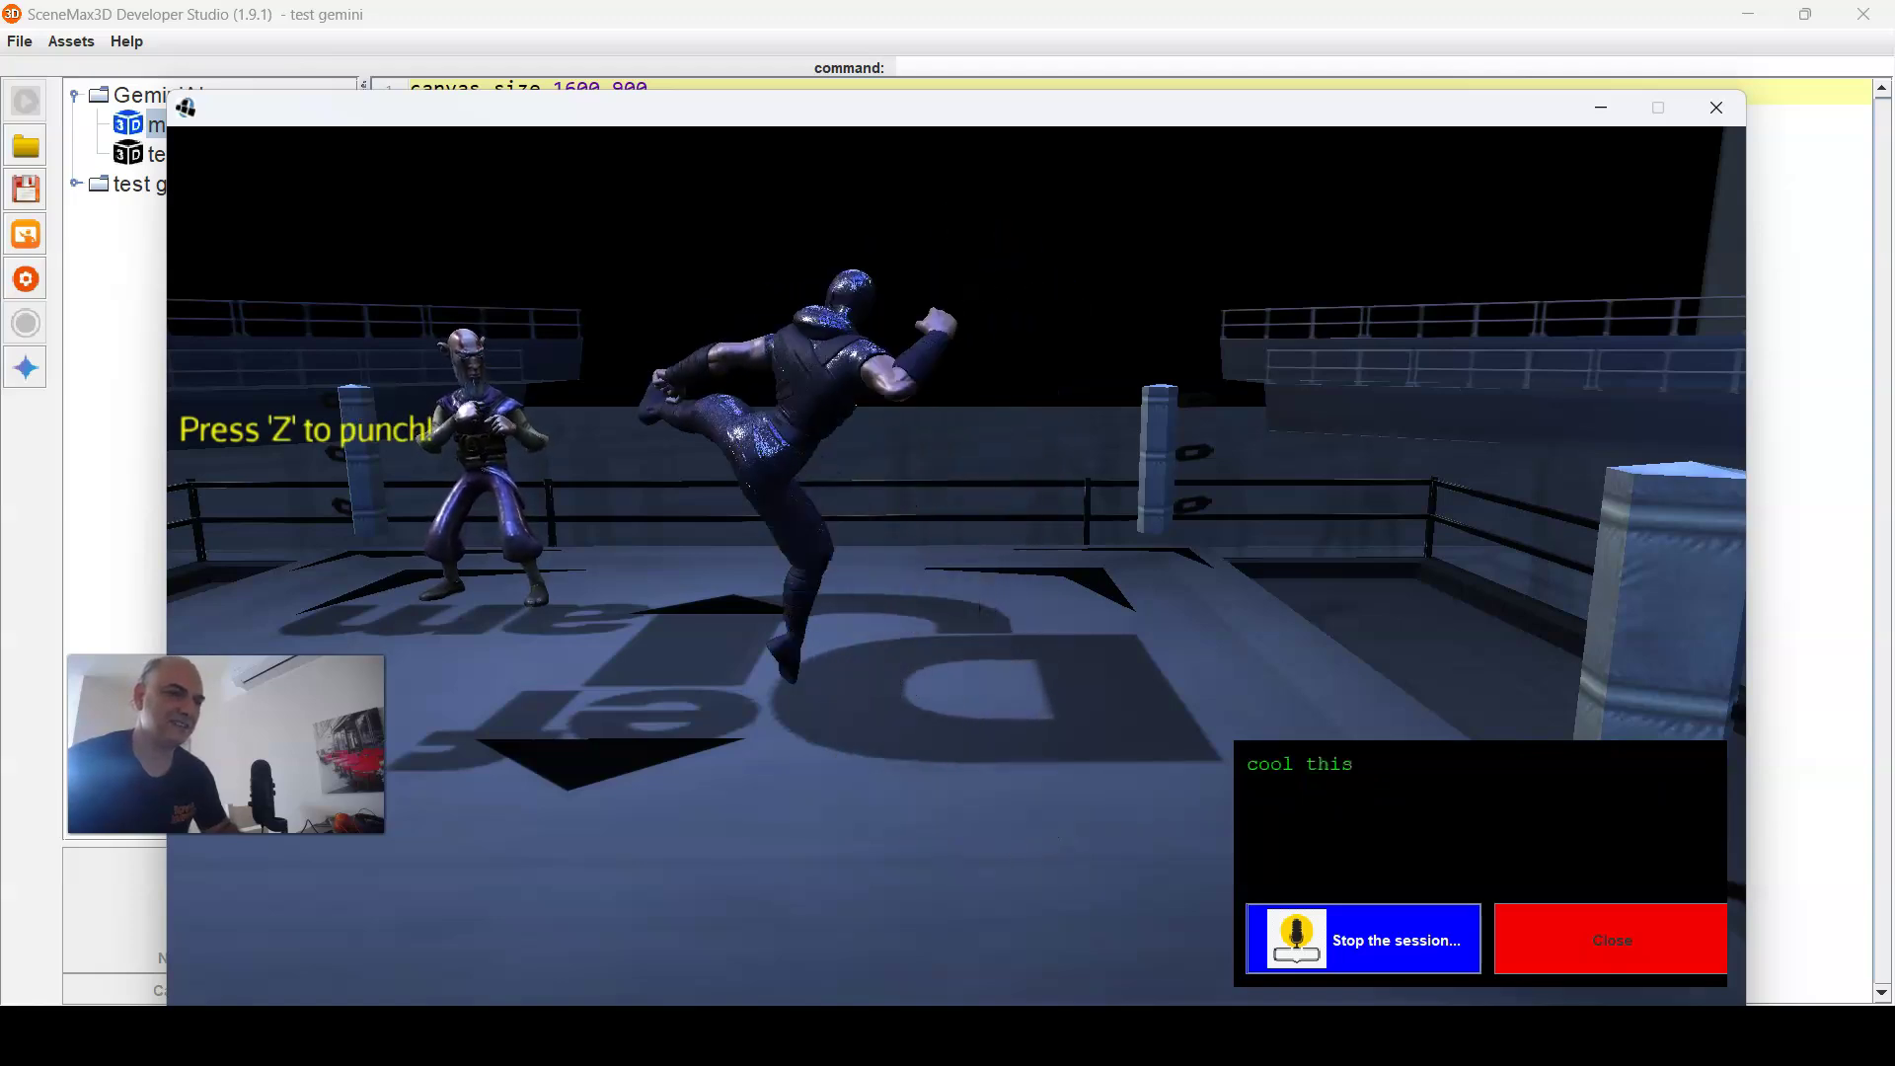
{"action": "key", "text": "x"}
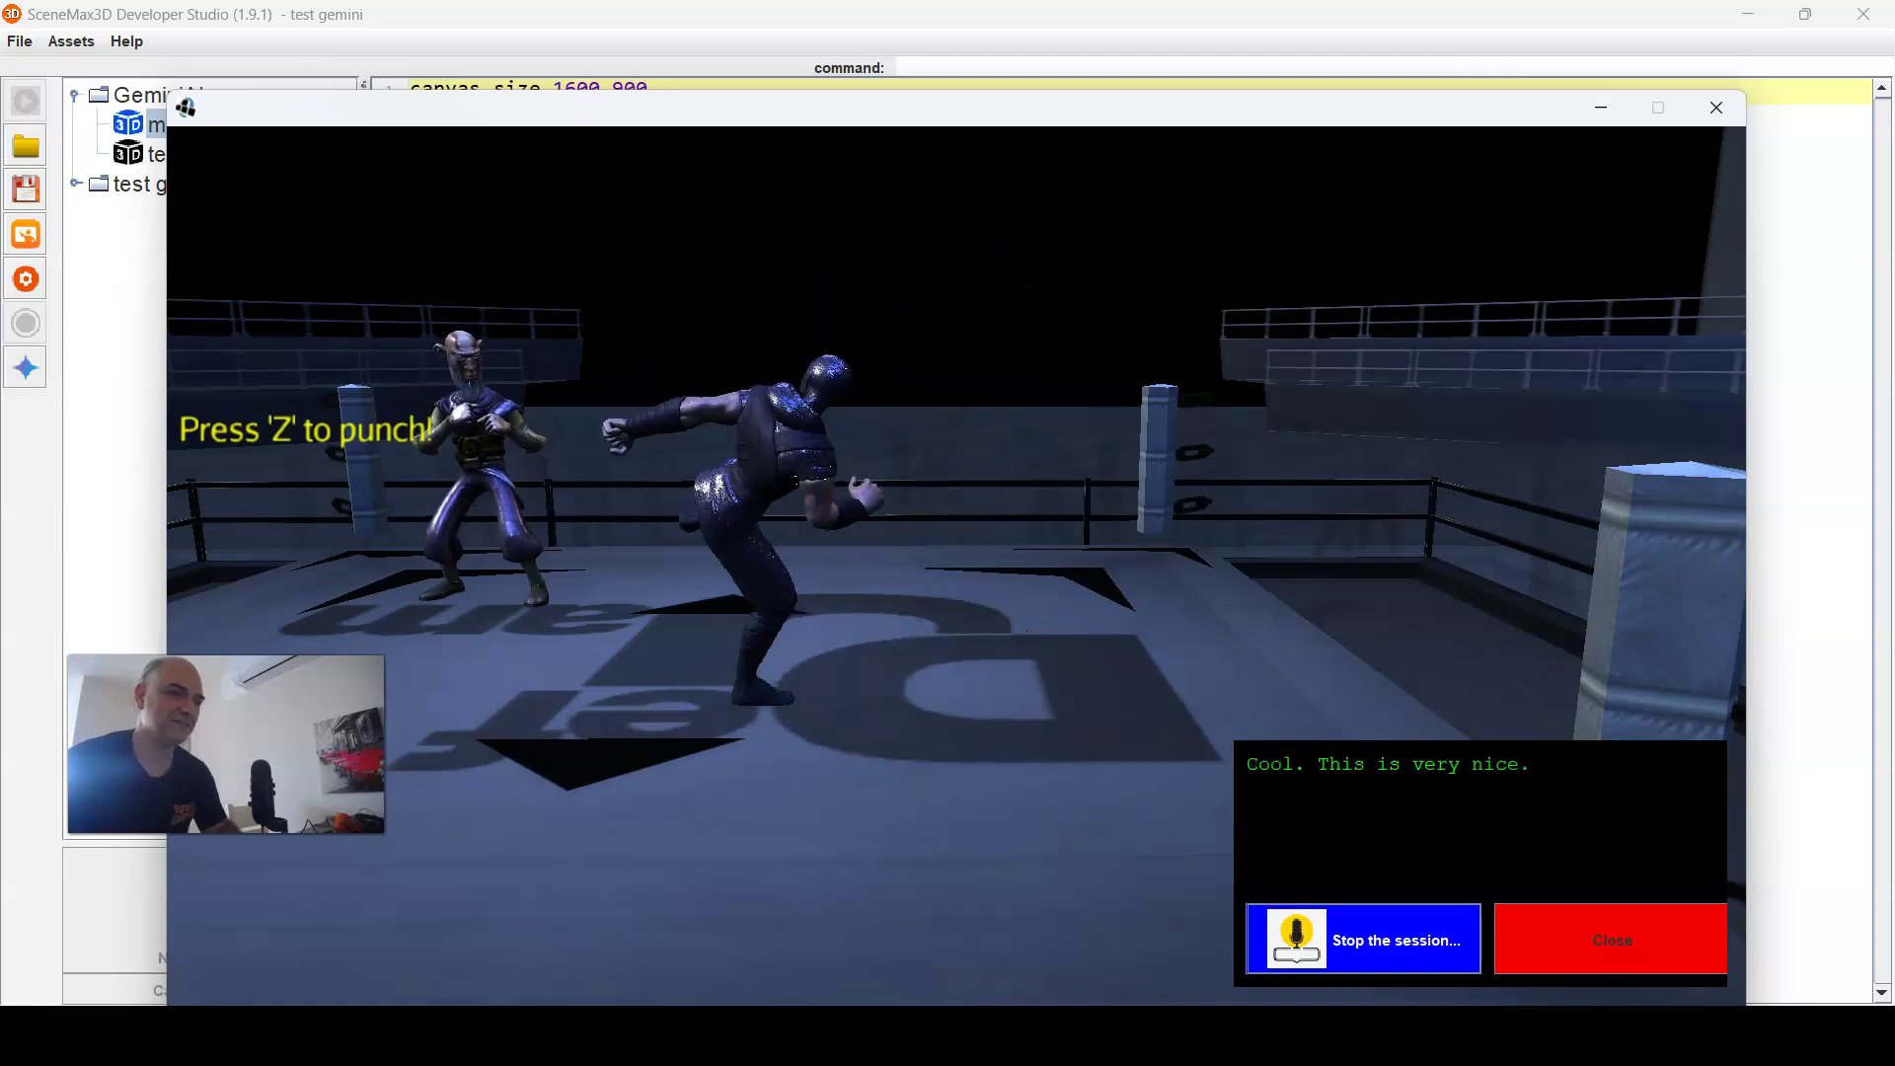
{"action": "key", "text": "z"}
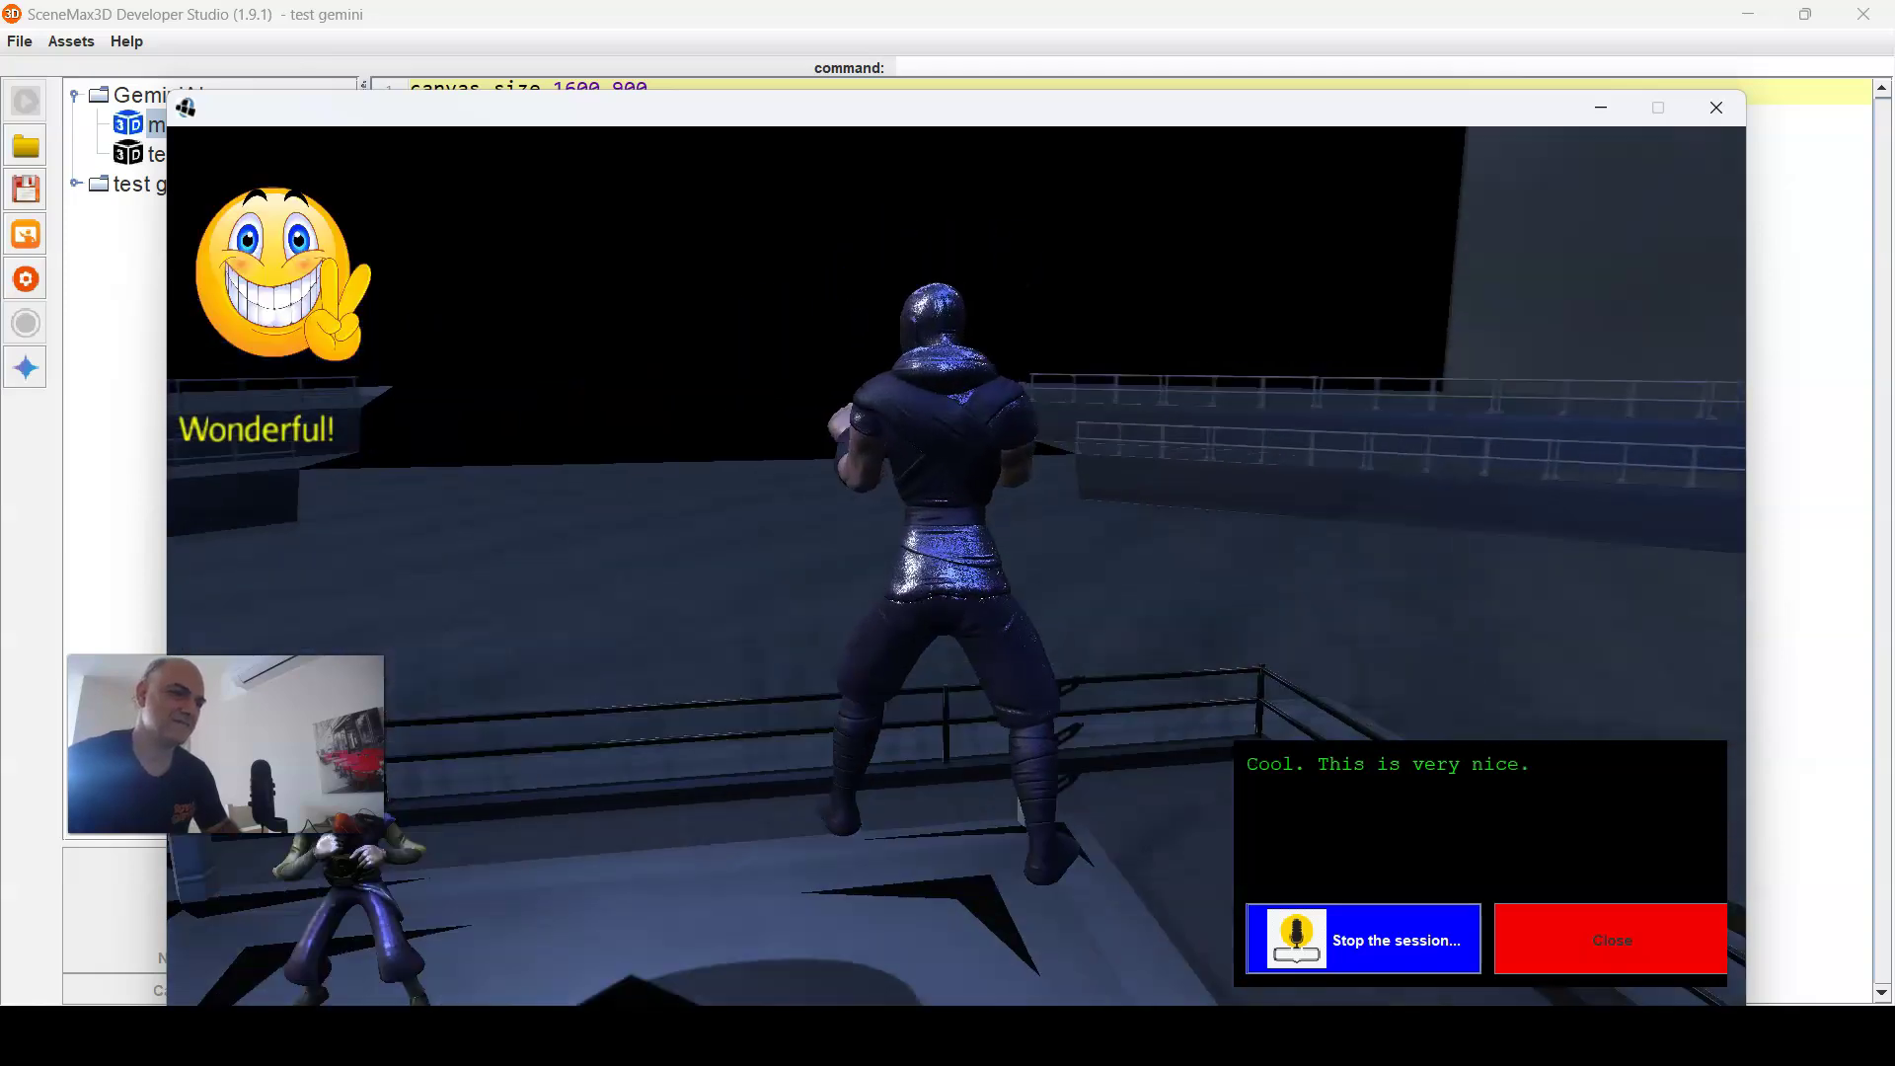
{"action": "key", "text": "x"}
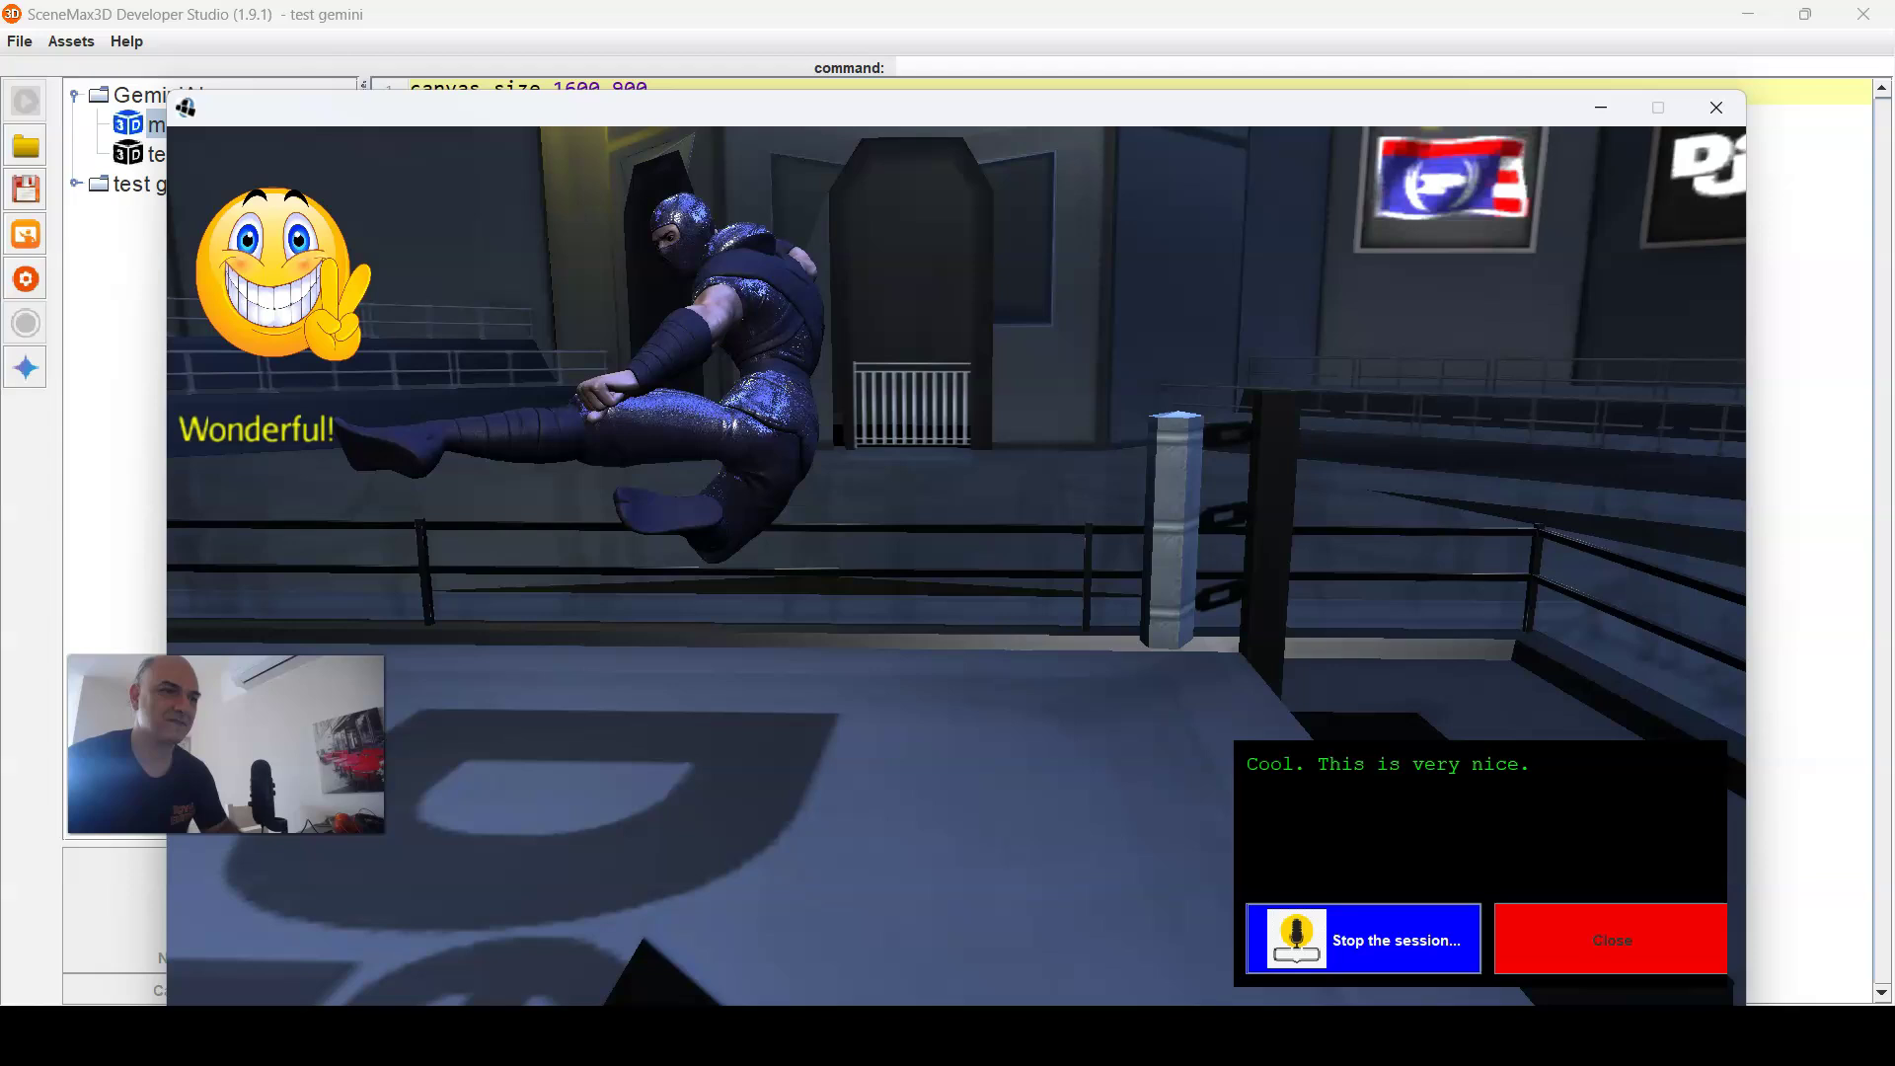
{"action": "key", "text": "x"}
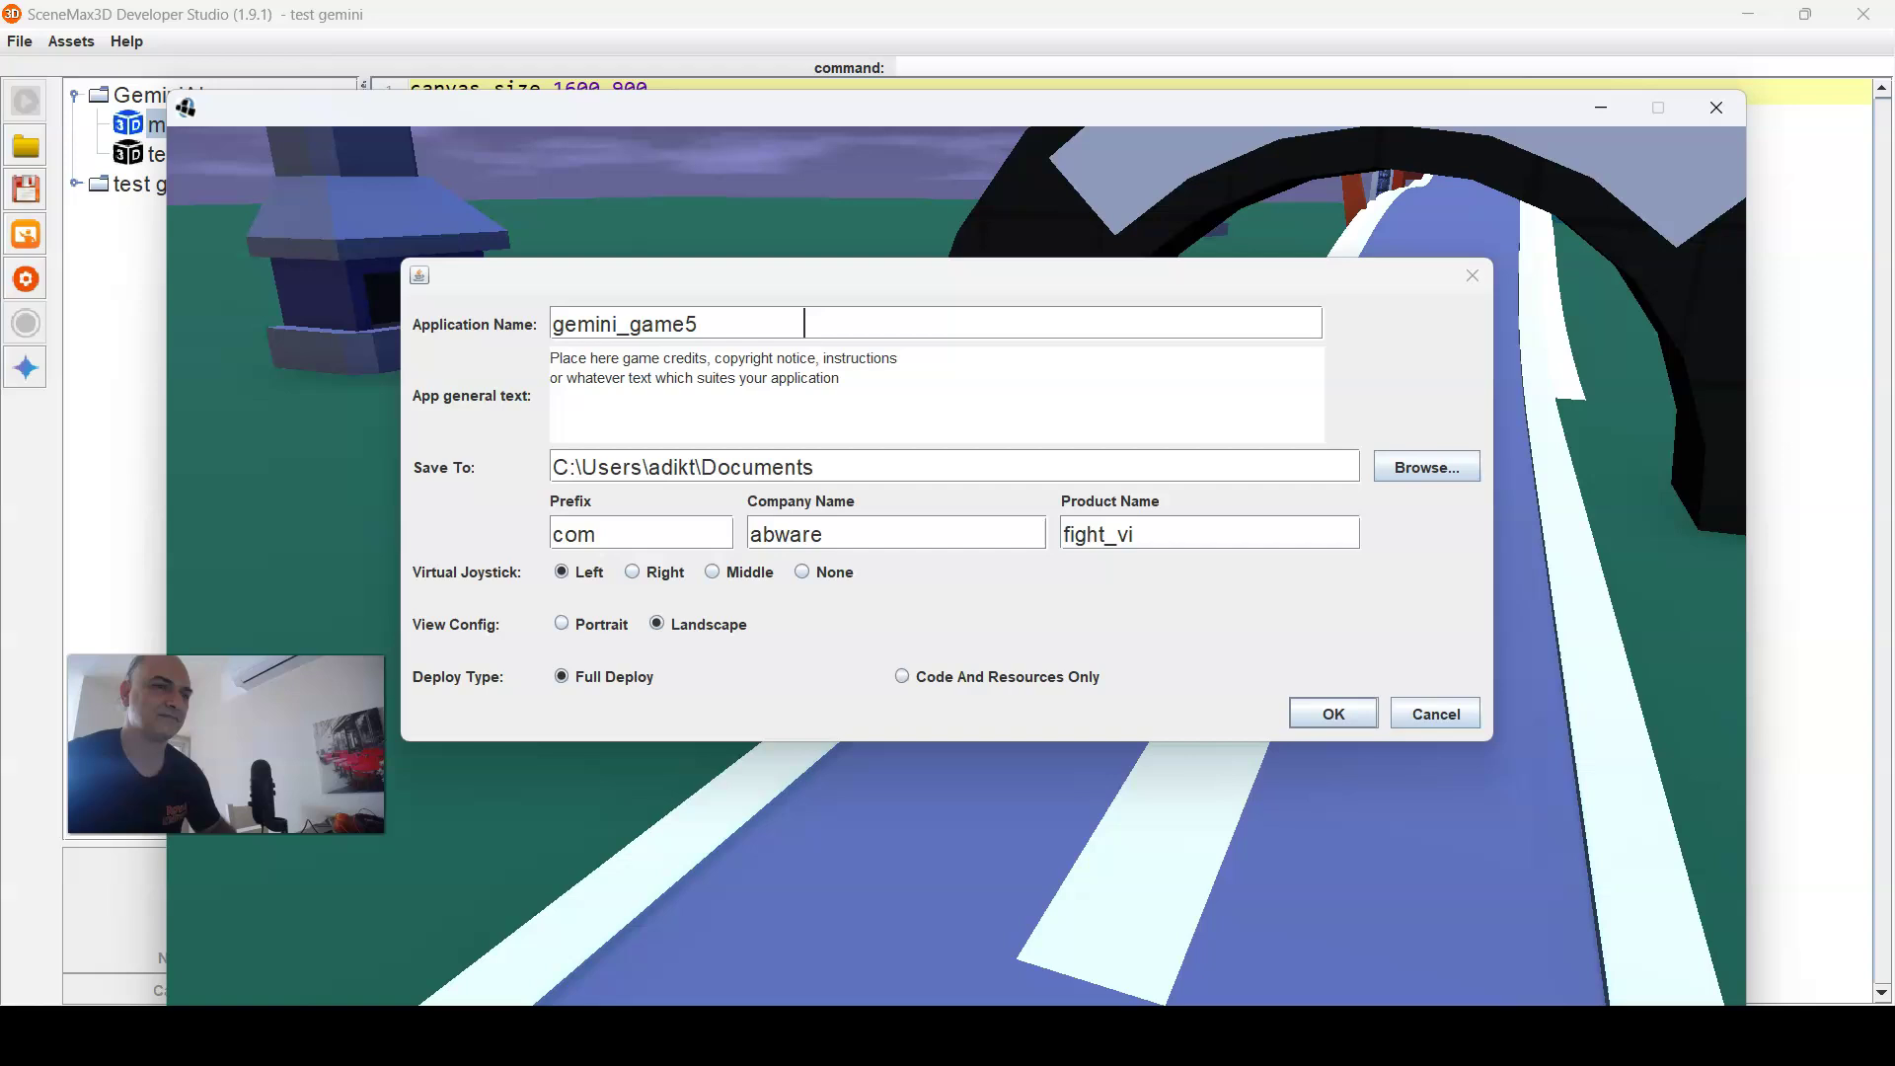
- Set product name 'car racing game' and application name gemini_game6, then confirm the export
{"action": "left_click", "coordinate": [1152, 533]}
{"action": "type", "text": "car racing game"}
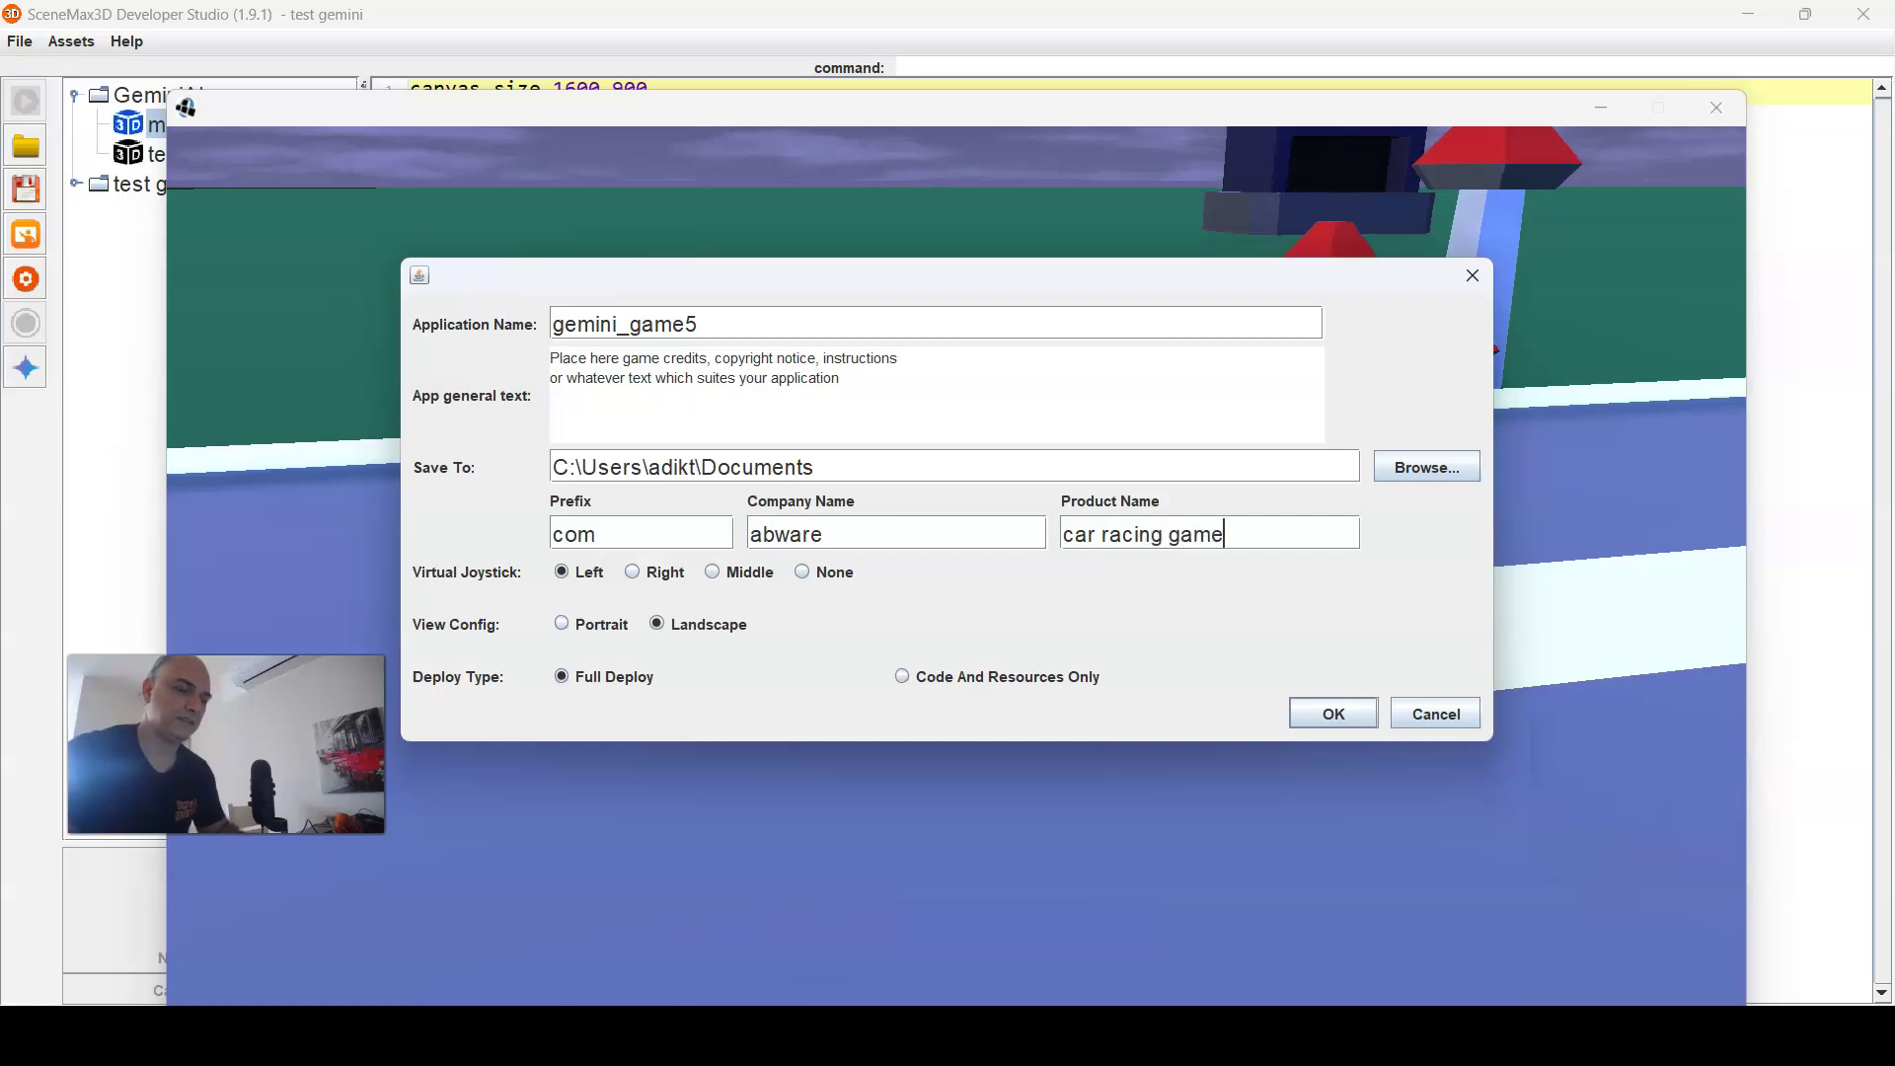
{"action": "key", "text": "BackSpace"}
{"action": "type", "text": "6"}
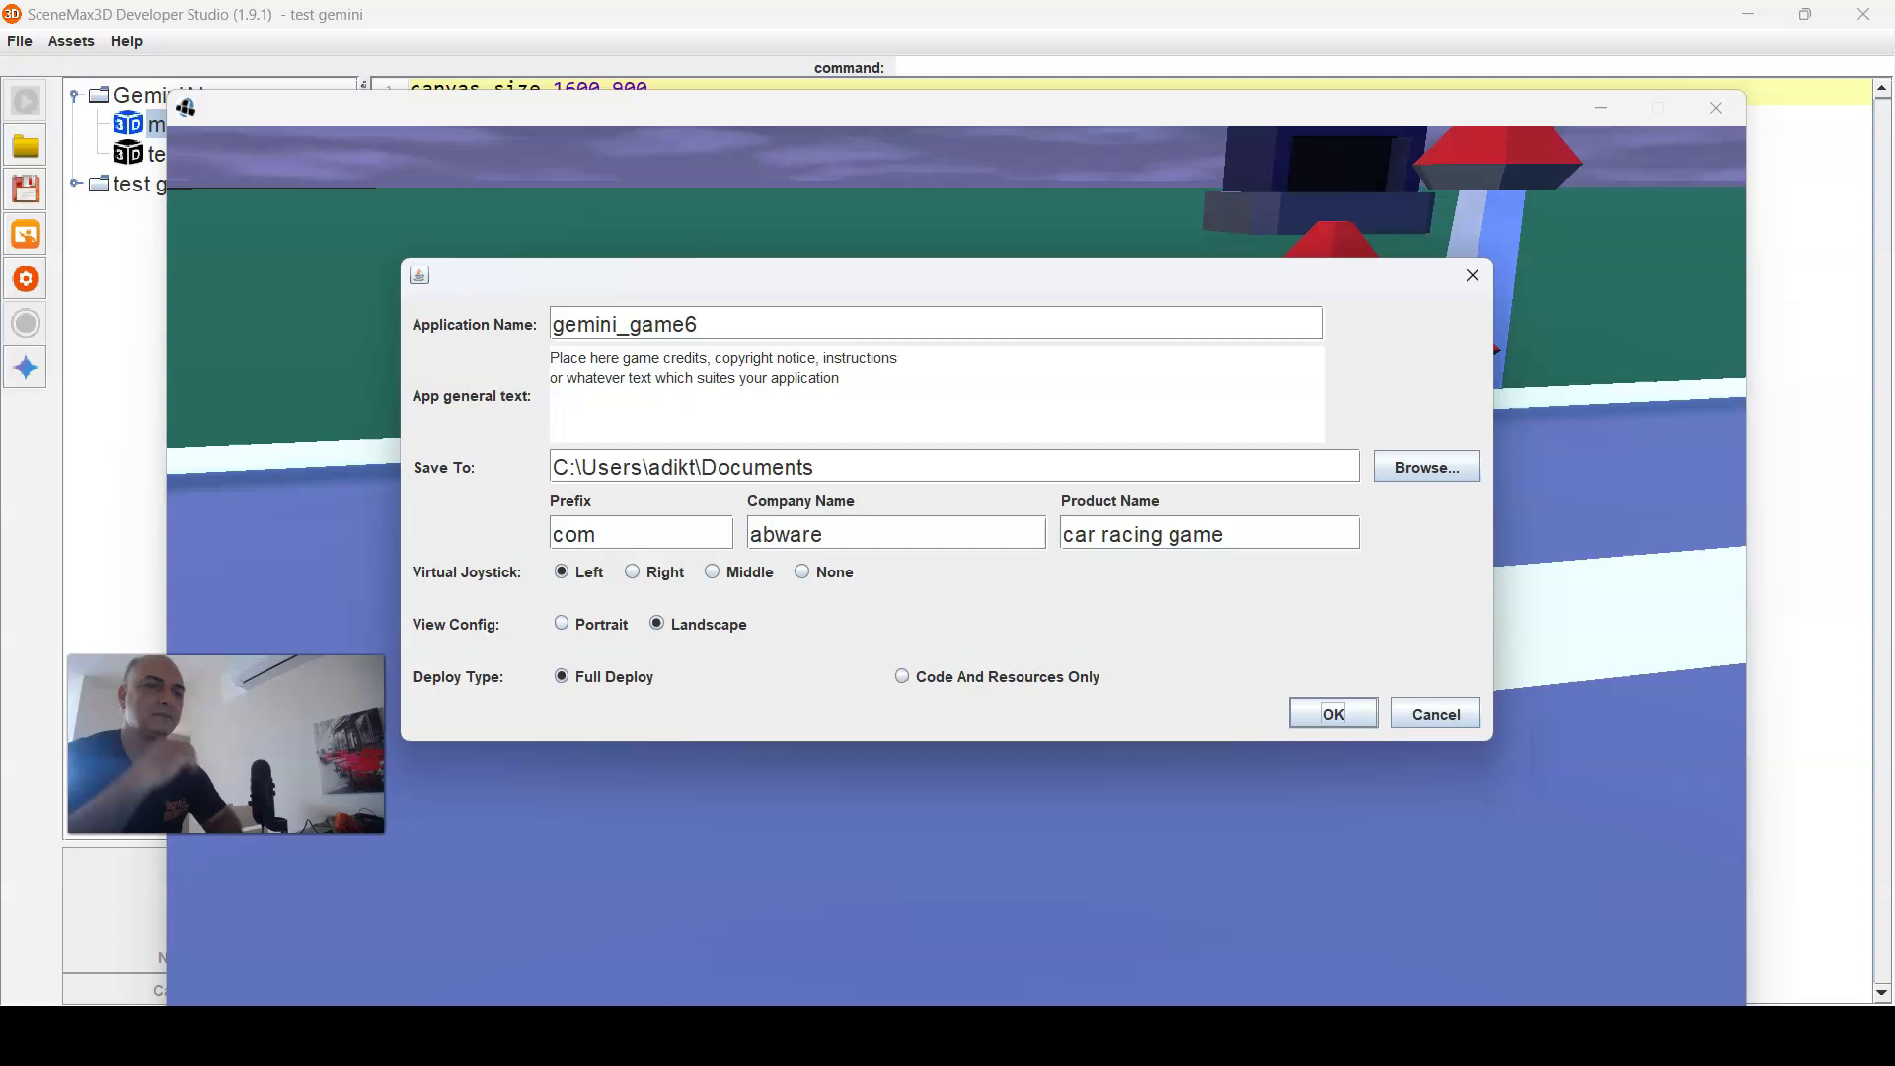
{"action": "key", "text": "Return"}
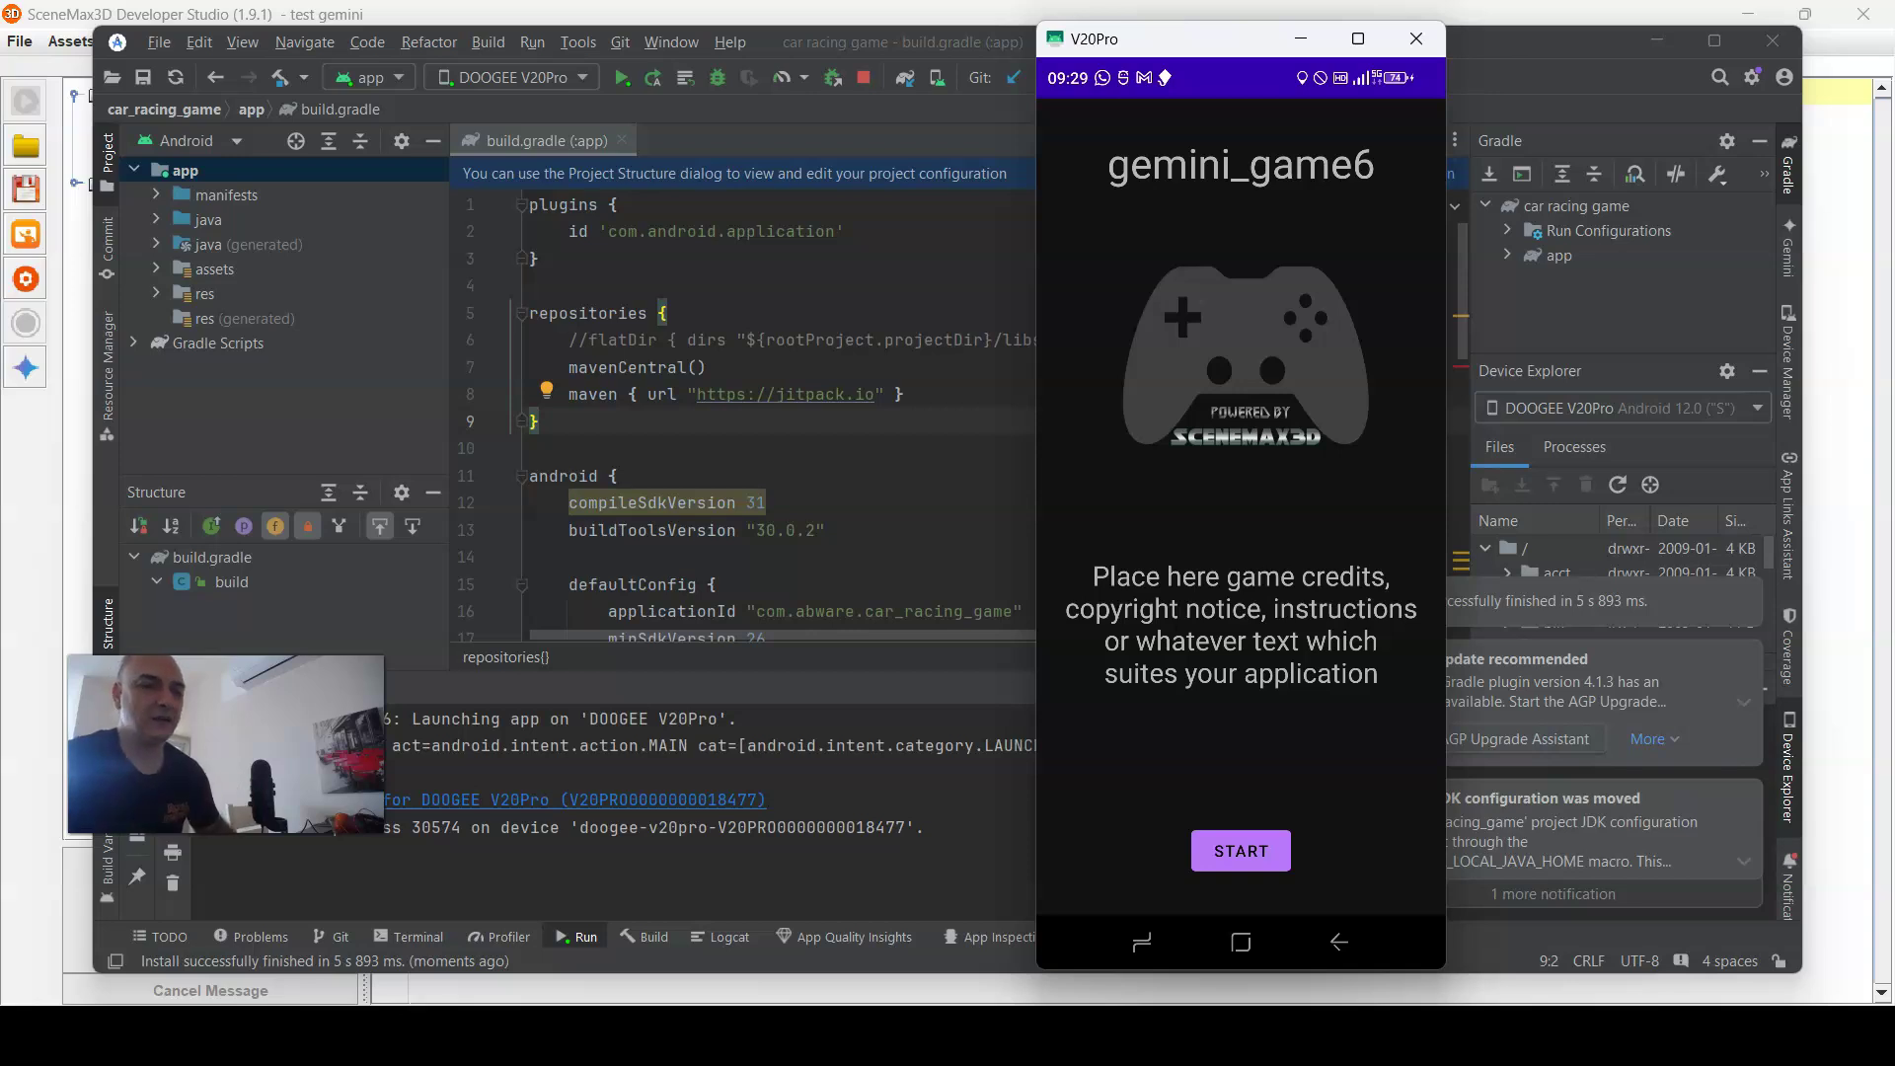
- Launch the game on the V20Pro phone and place its mirror over the PC game's lower half
{"action": "left_click", "coordinate": [1253, 855]}
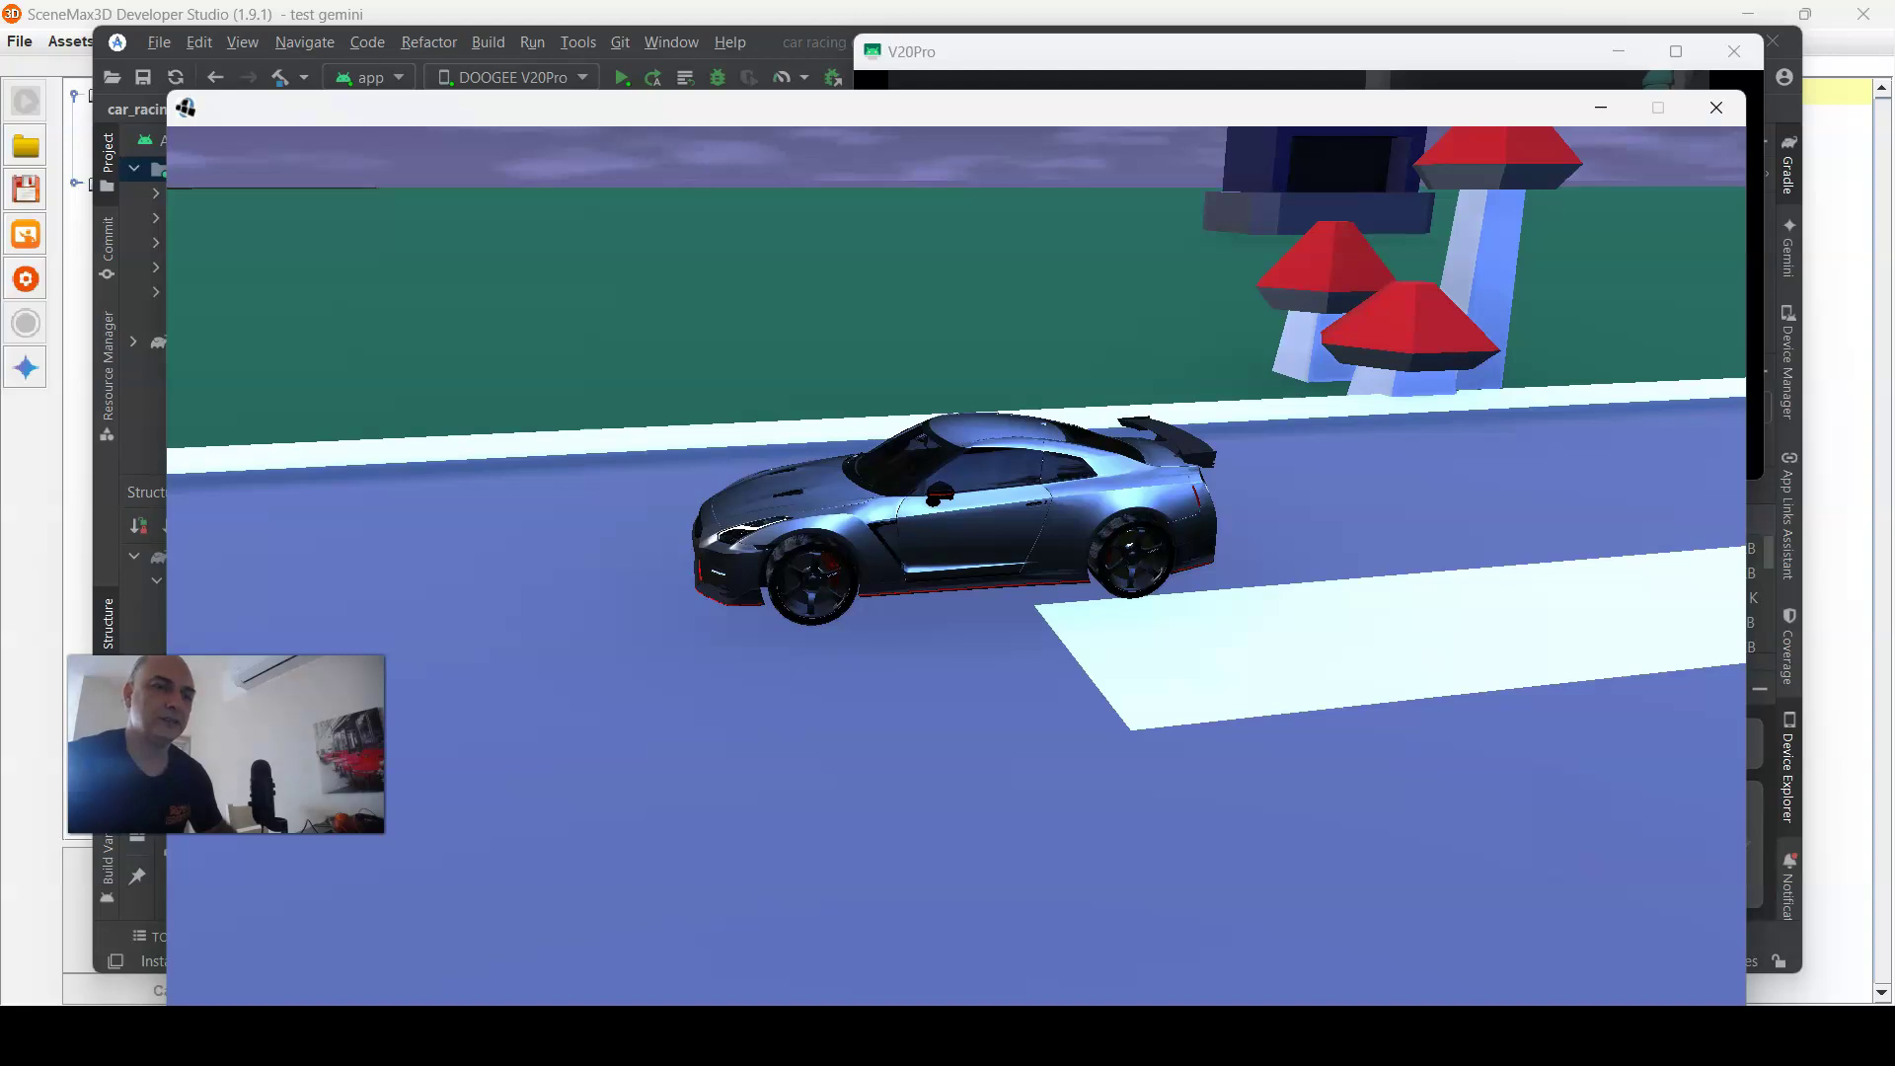
{"action": "key", "text": "alt+Tab"}
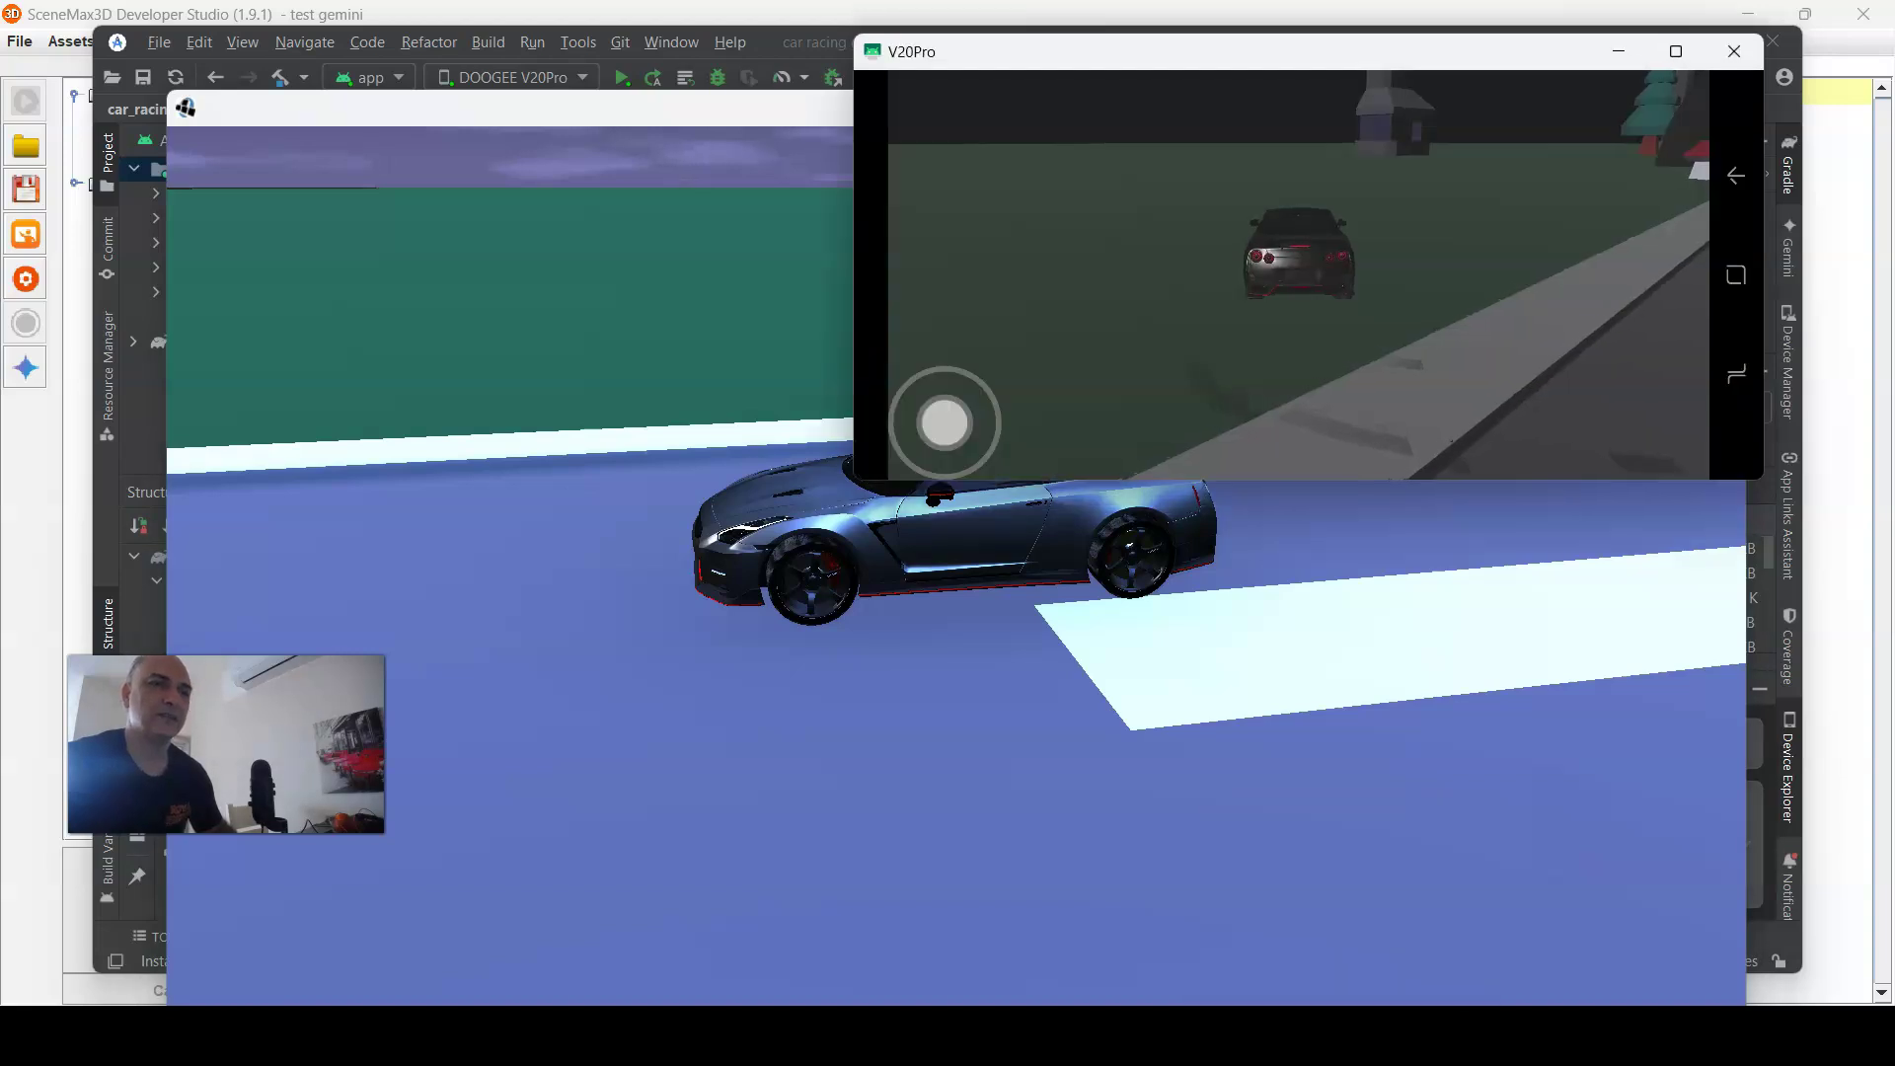
{"action": "left_click_drag", "start_coordinate": [1037, 51], "coordinate": [1178, 137]}
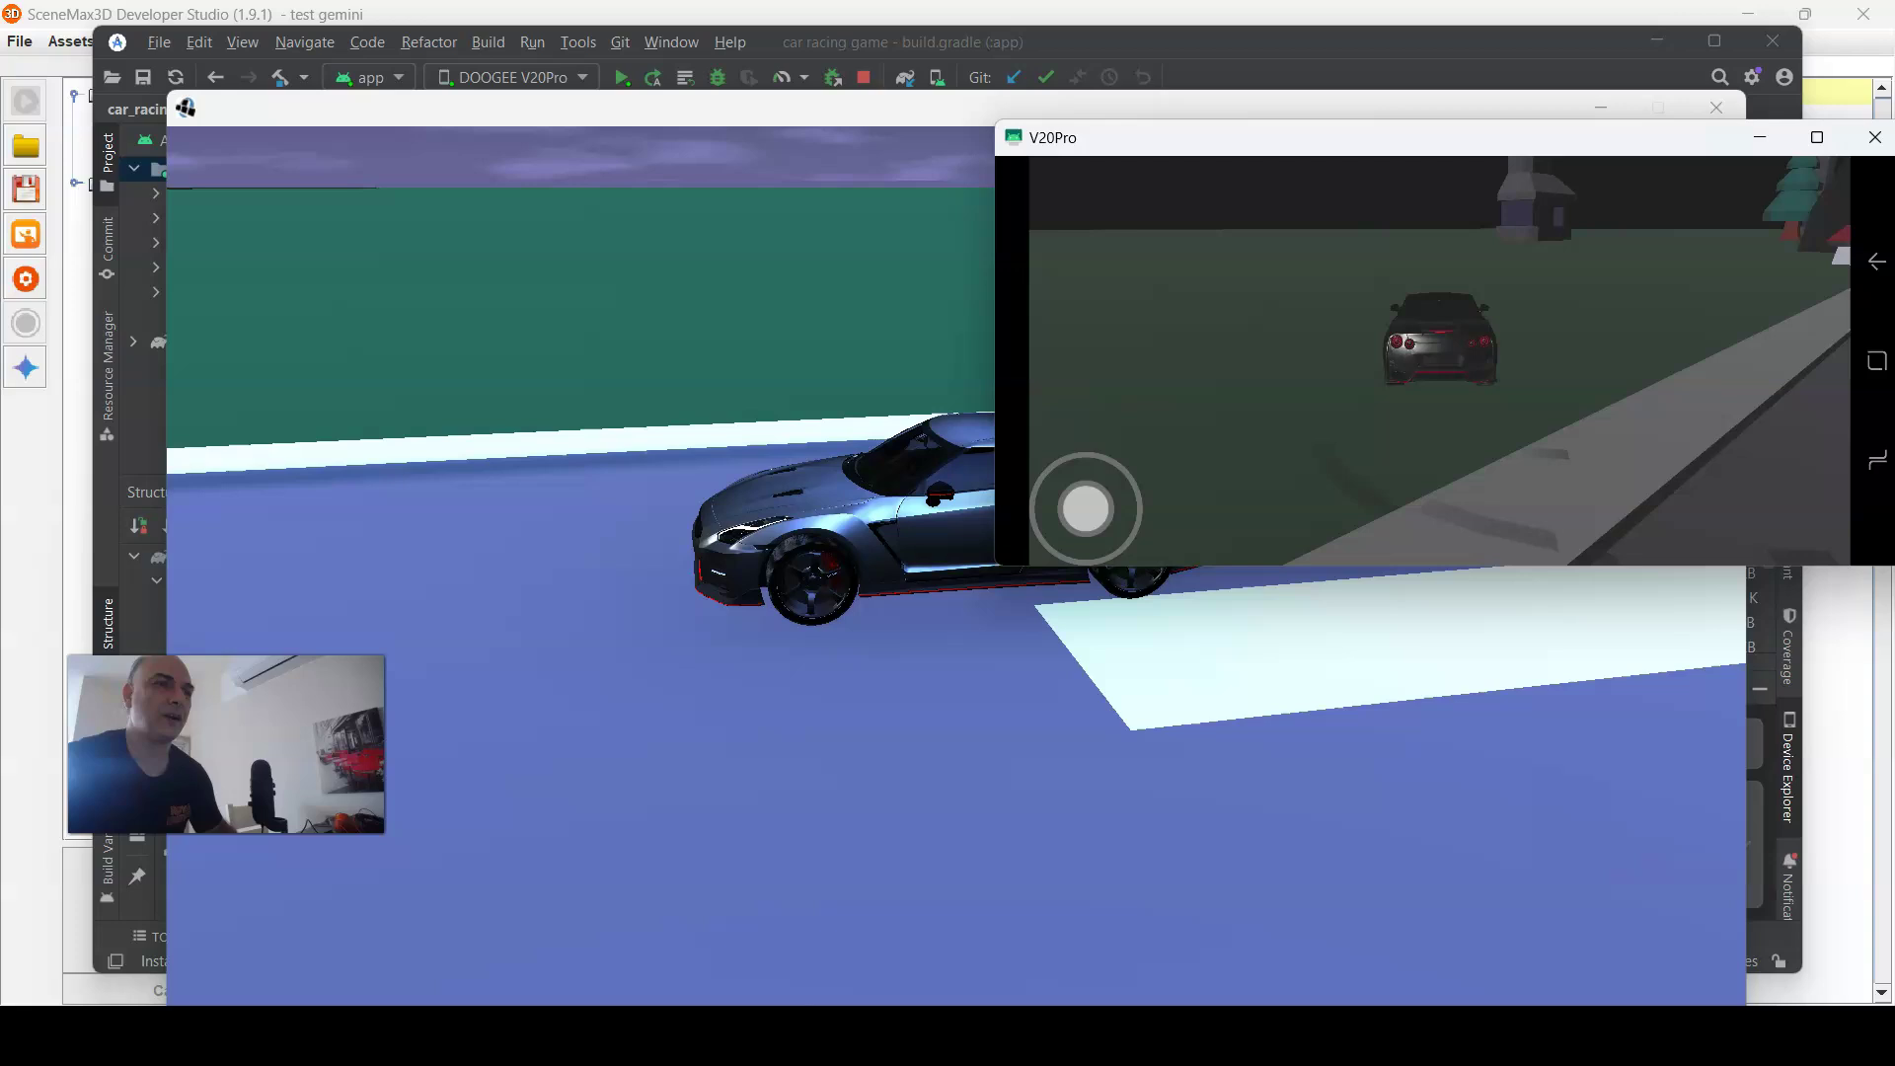
{"action": "left_click_drag", "start_coordinate": [888, 108], "coordinate": [762, 94]}
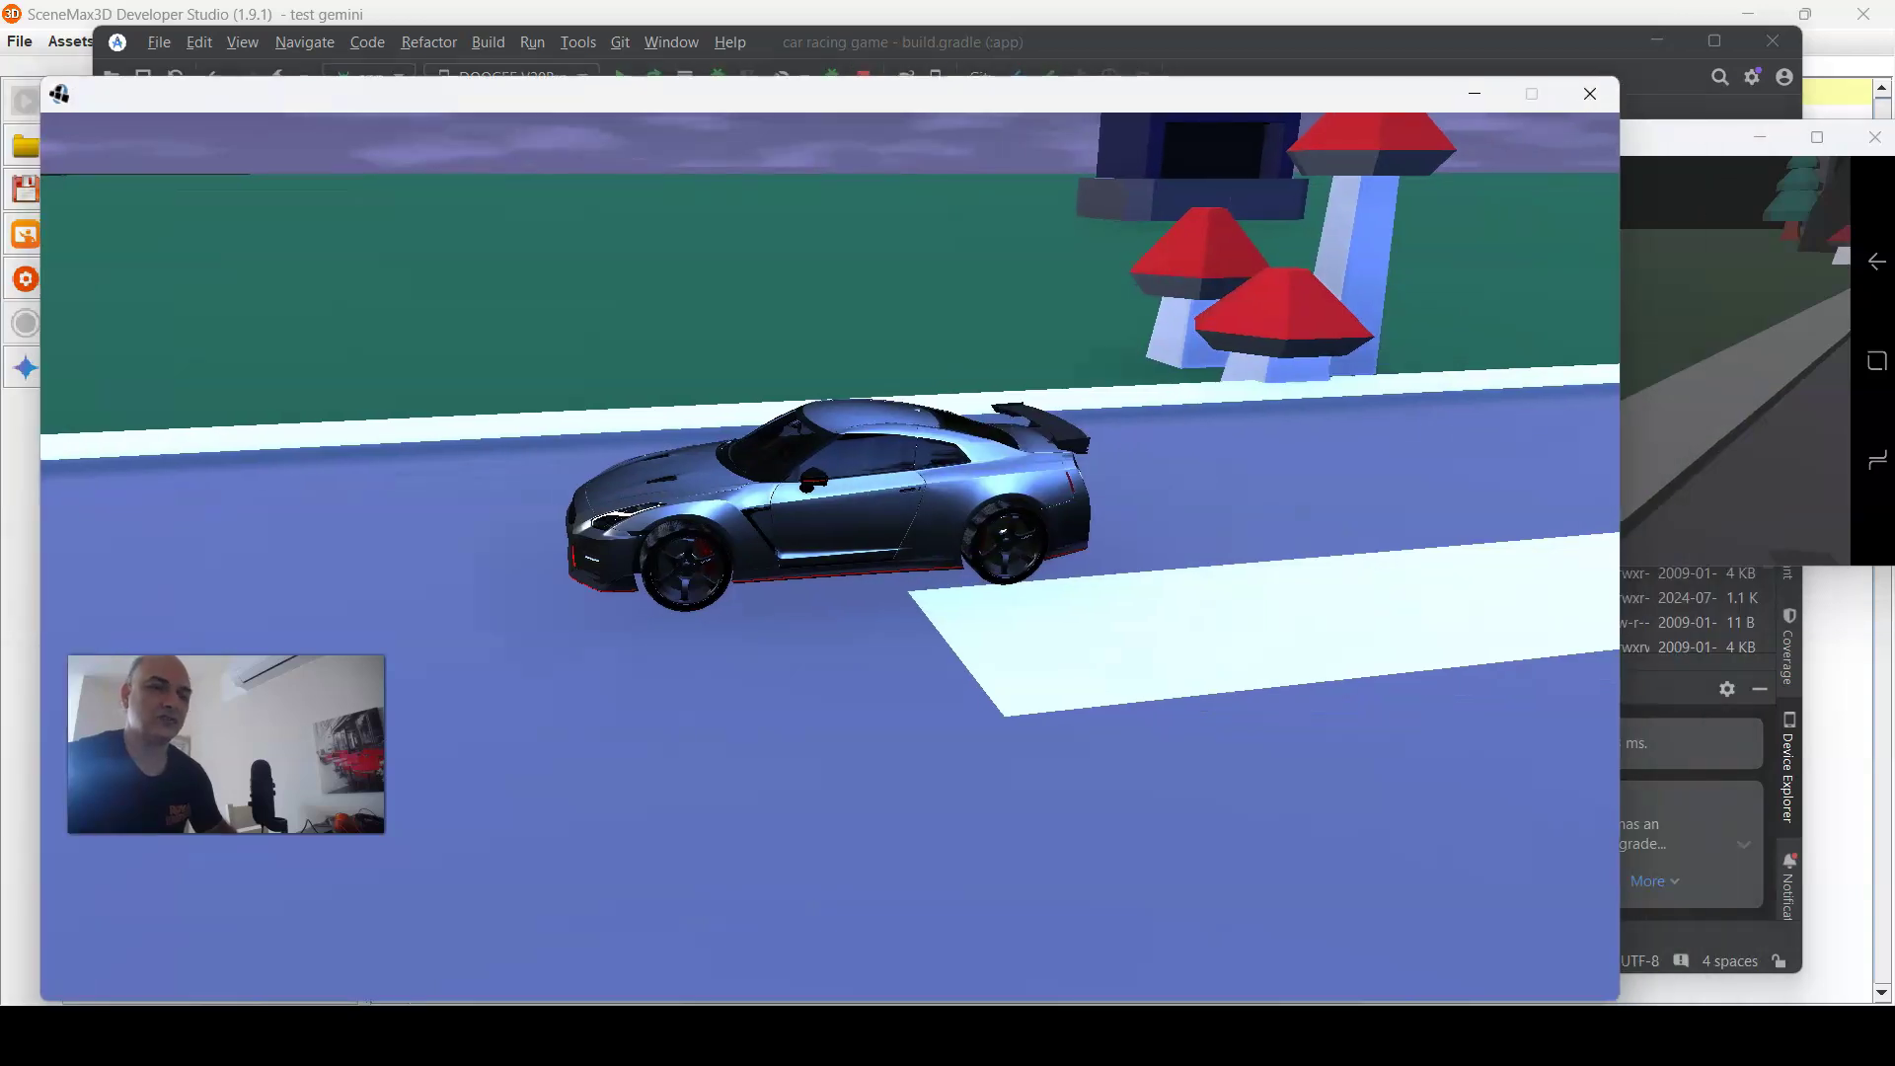
{"action": "key", "text": "alt+Tab"}
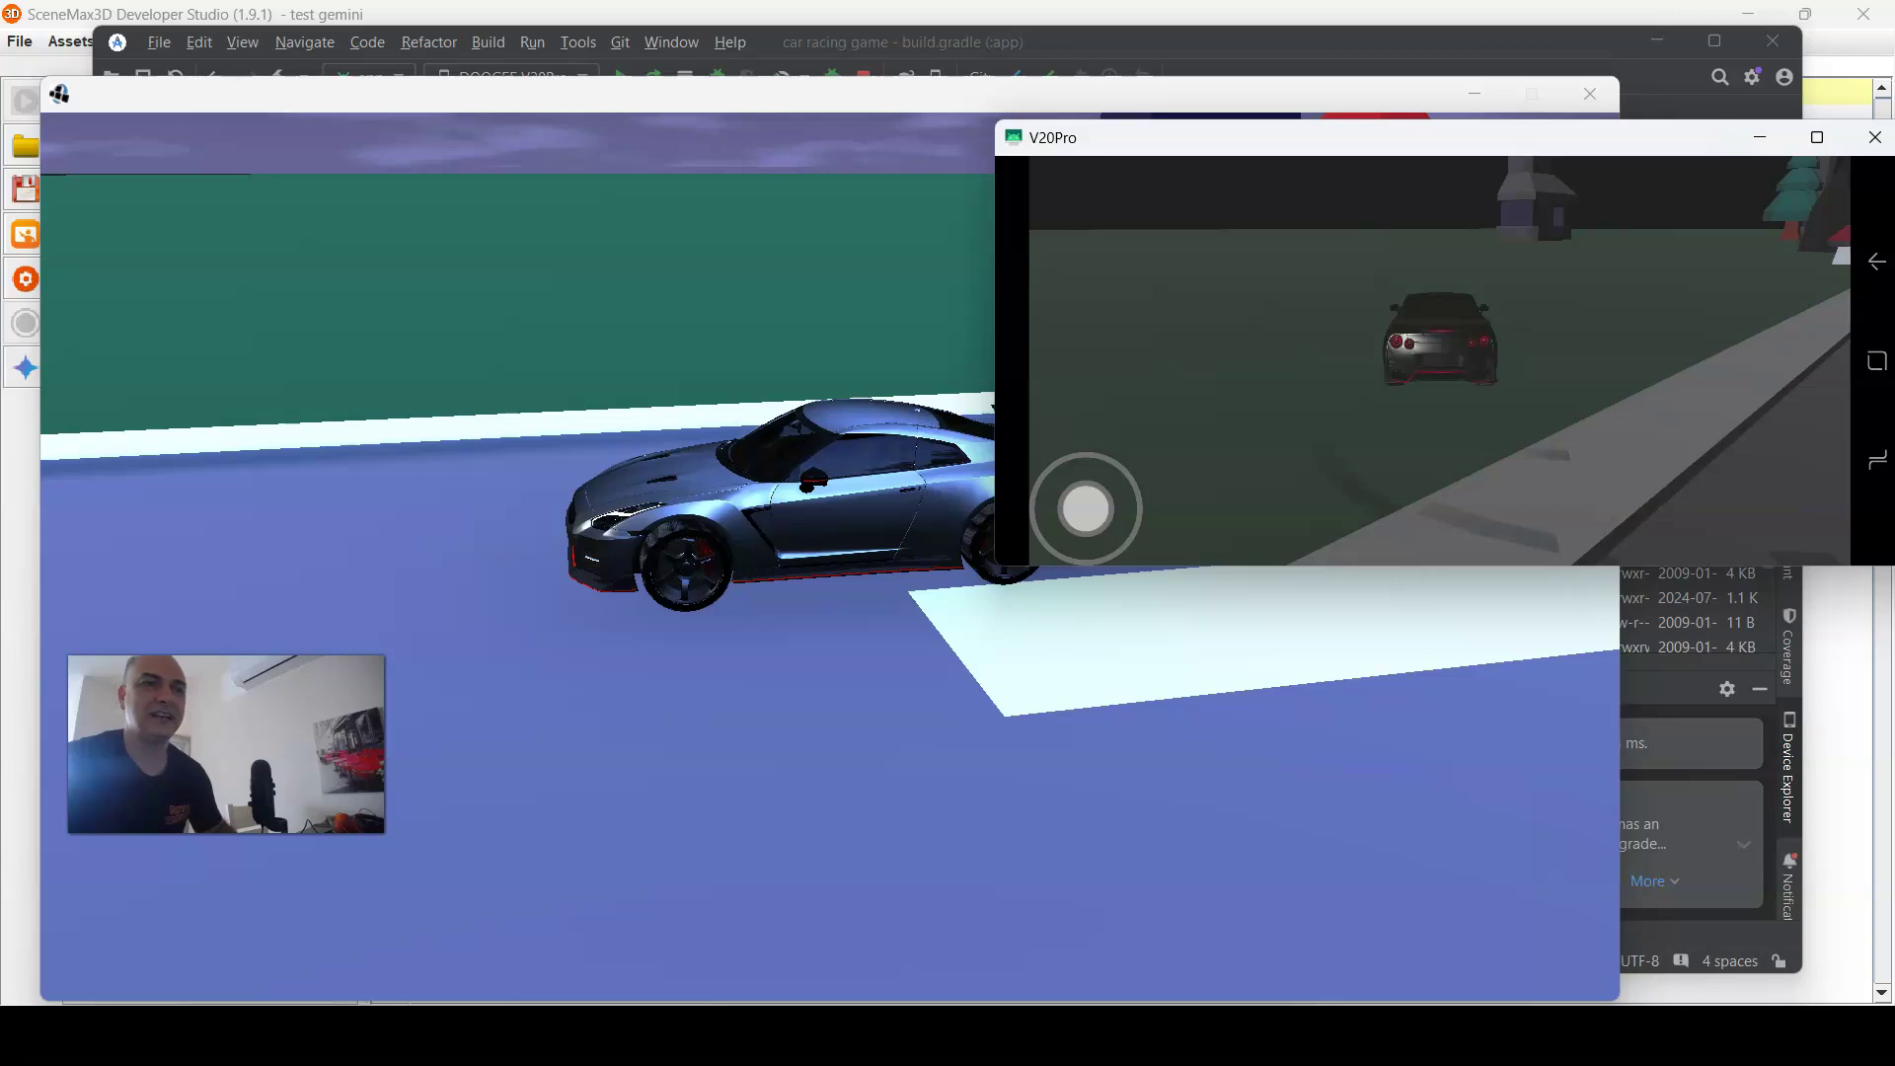
{"action": "mouse_move", "coordinate": [1258, 137]}
{"action": "left_mouse_down"}
{"action": "mouse_move", "coordinate": [1098, 395]}
{"action": "mouse_move", "coordinate": [940, 500]}
{"action": "mouse_move", "coordinate": [763, 570]}
{"action": "mouse_move", "coordinate": [648, 561]}
{"action": "left_mouse_up"}
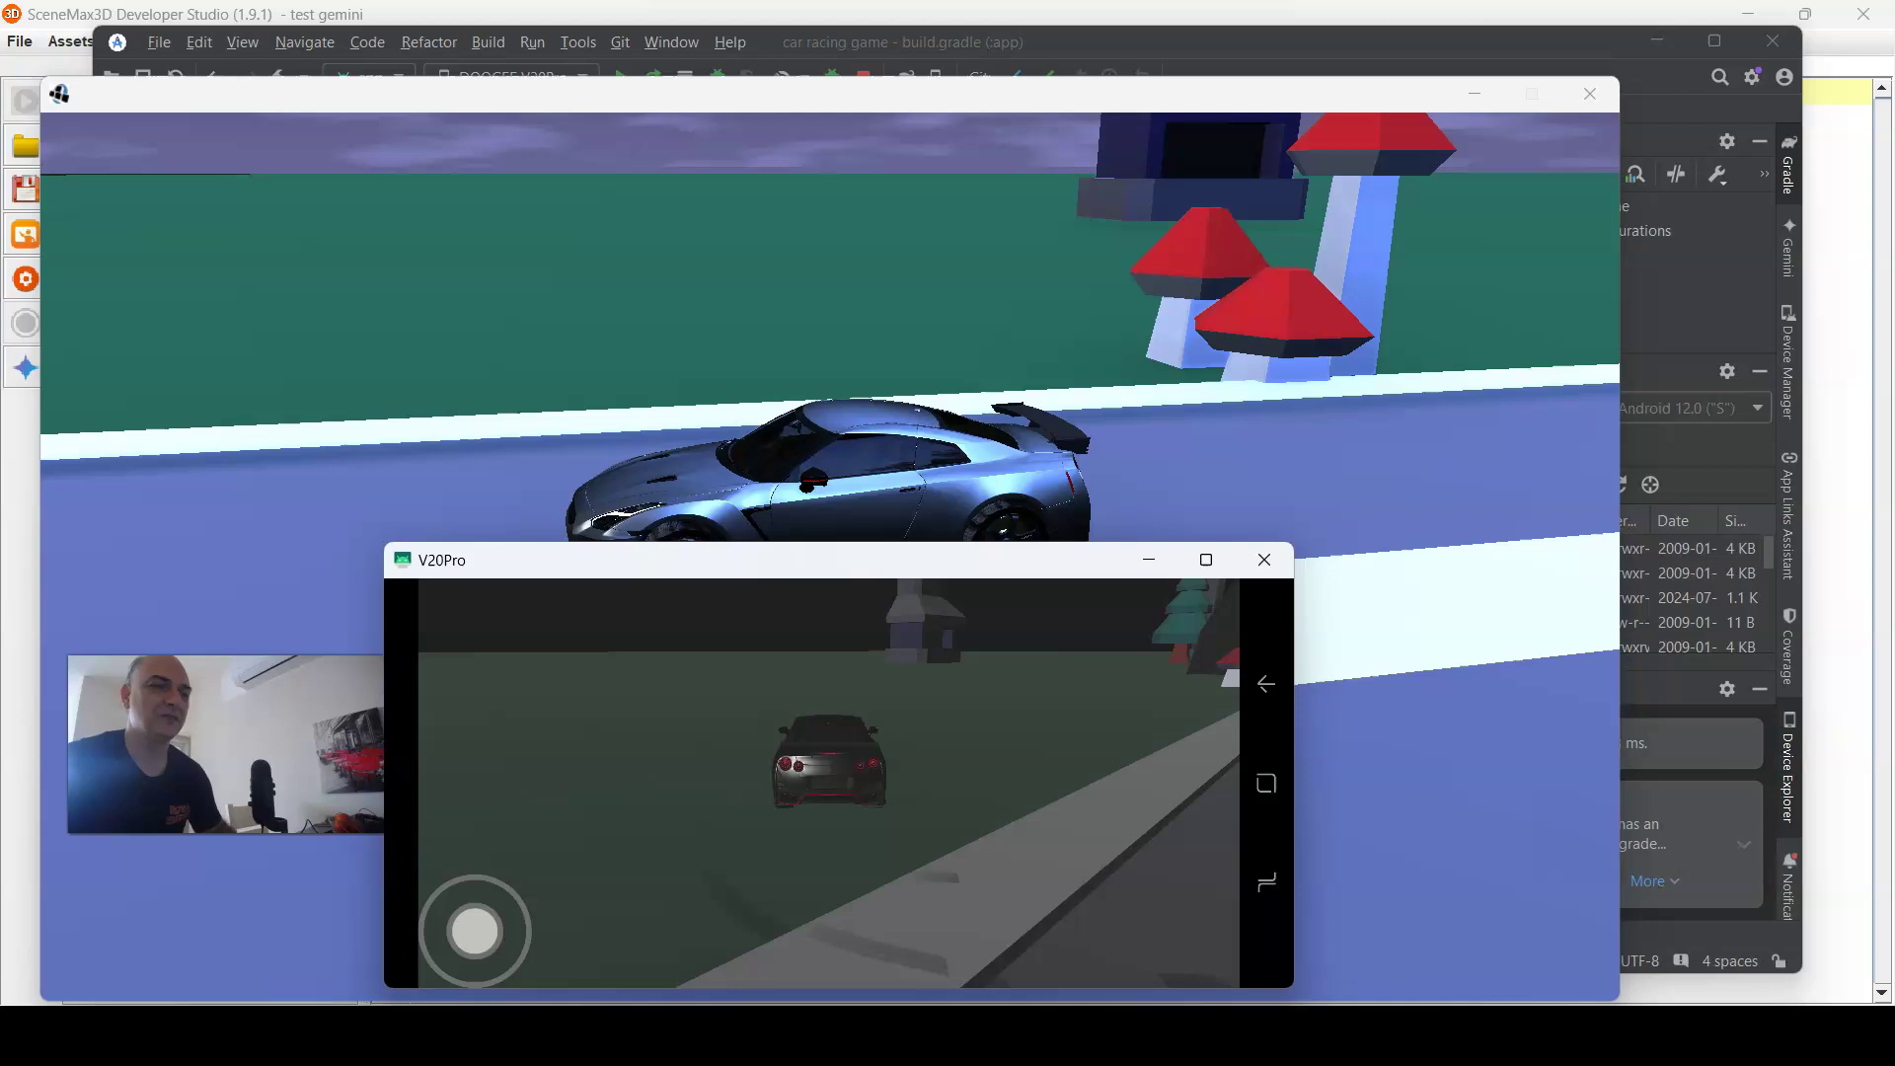